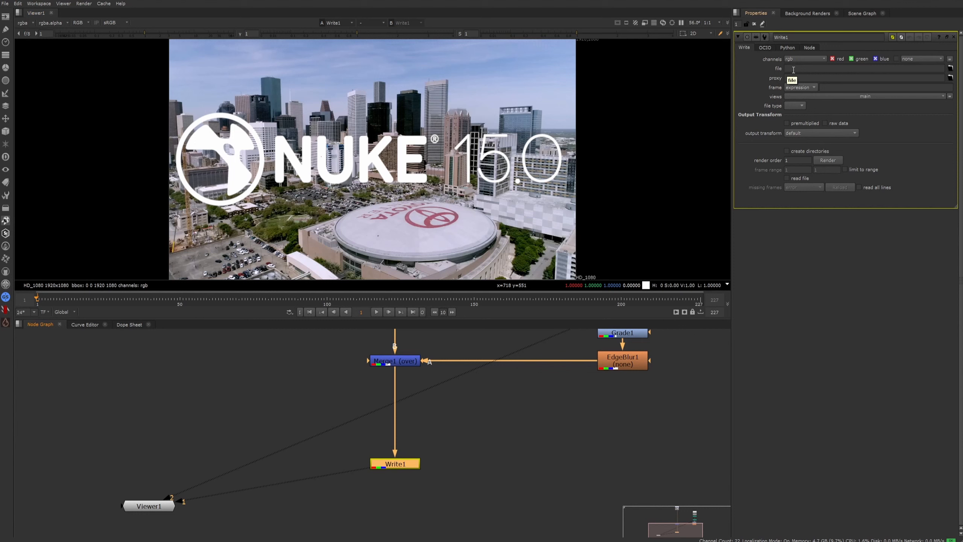
Set the Write1 node's output file to test.mov.
{"action": "left_click", "coordinate": [799, 69]}
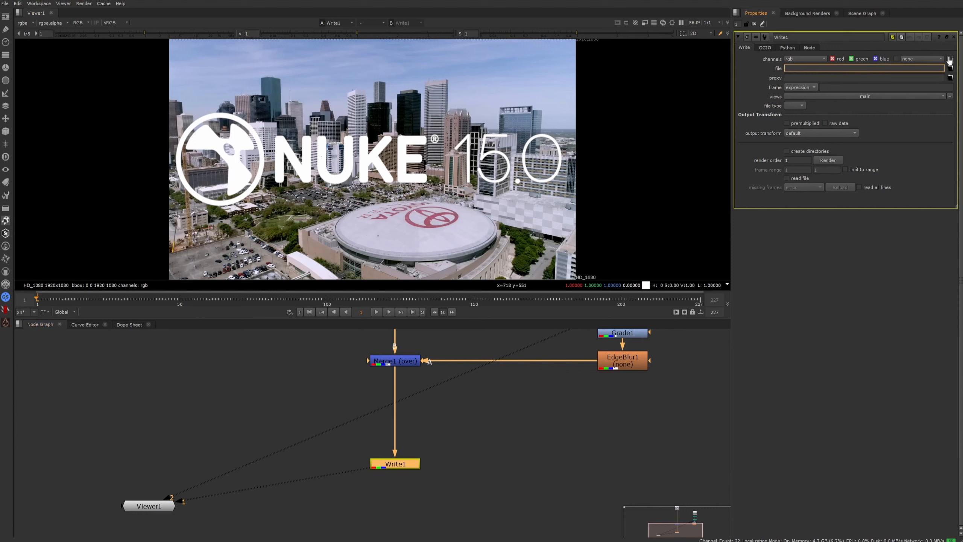
{"action": "type", "text": "test.mov"}
{"action": "key", "text": "Return"}
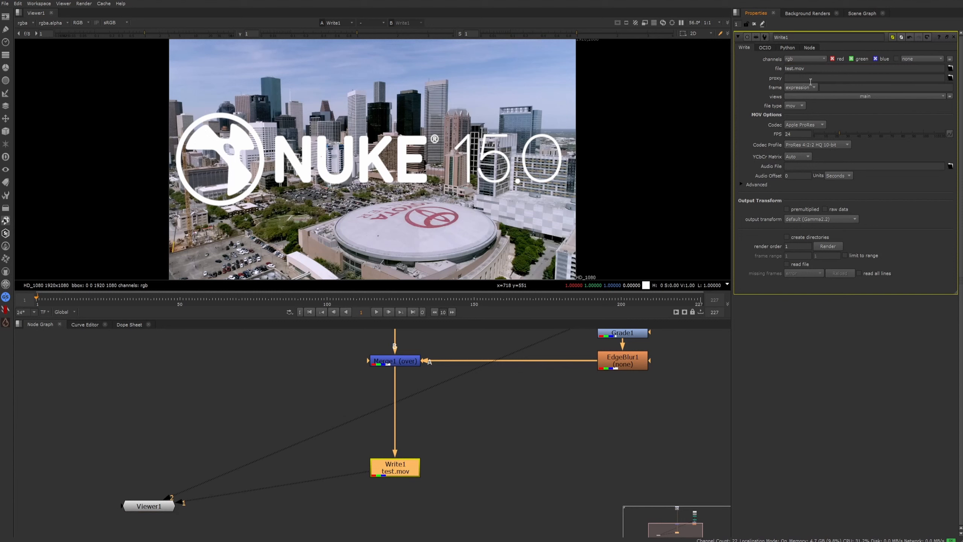
Browse for Write1's output location and save the file path as E:/Downloads/test.mov.
{"action": "left_click", "coordinate": [813, 69]}
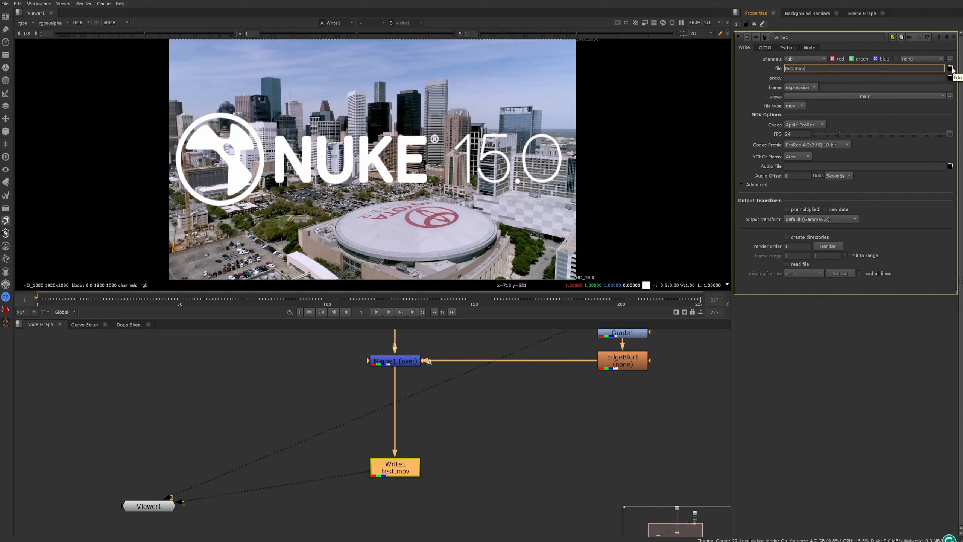
{"action": "left_click", "coordinate": [951, 69]}
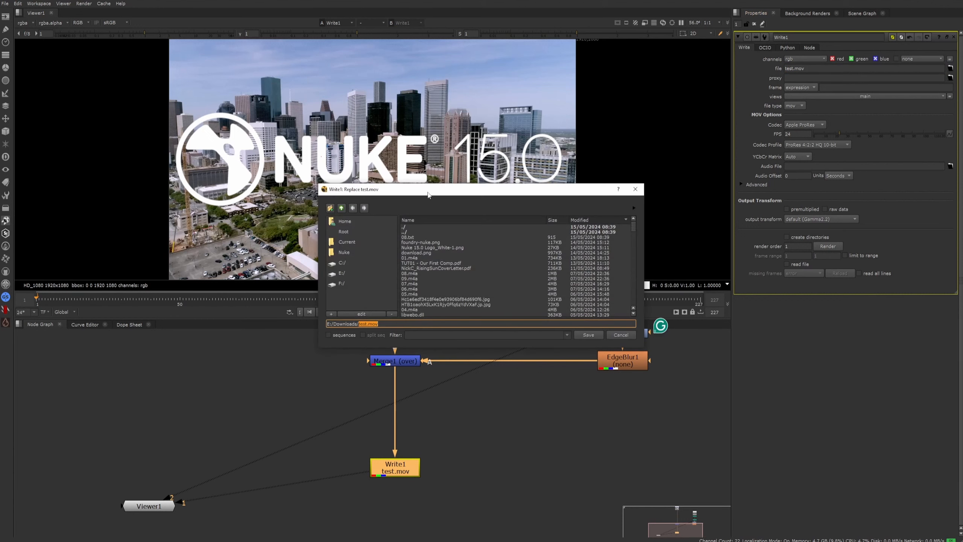
{"action": "left_click_drag", "start_coordinate": [428, 192], "coordinate": [434, 209]}
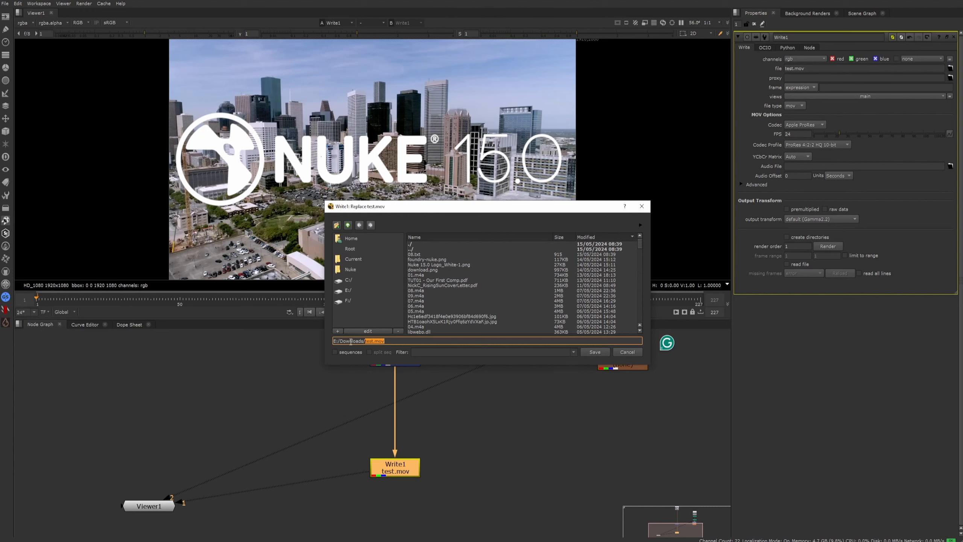
{"action": "left_click_drag", "start_coordinate": [390, 340], "coordinate": [375, 342]}
{"action": "mouse_move", "coordinate": [375, 342]}
{"action": "left_mouse_down"}
{"action": "mouse_move", "coordinate": [367, 345]}
{"action": "mouse_move", "coordinate": [384, 341]}
{"action": "mouse_move", "coordinate": [365, 340]}
{"action": "left_mouse_up"}
{"action": "left_click", "coordinate": [384, 341]}
{"action": "left_click", "coordinate": [594, 352]}
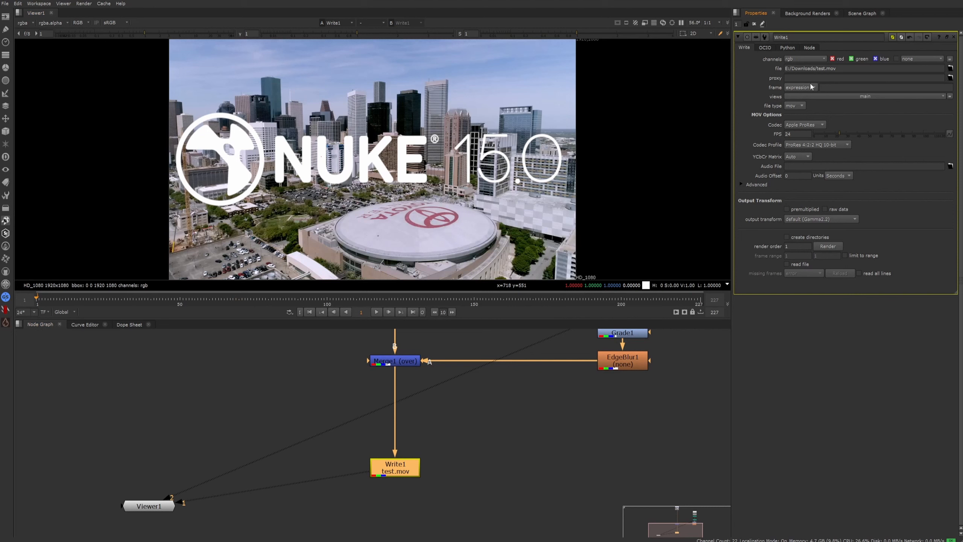
Change the extension in Write1's output file path to make it test.exr.
{"action": "left_click", "coordinate": [796, 105]}
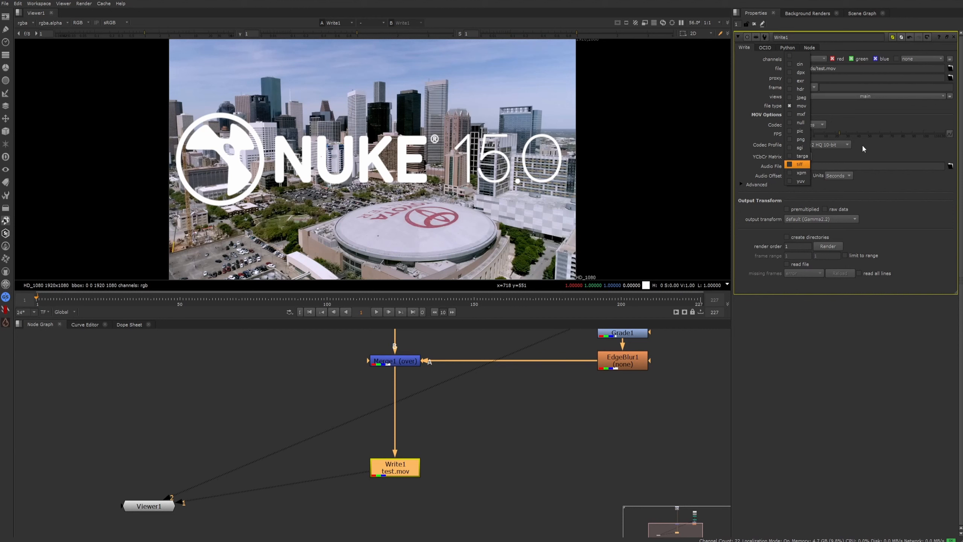
{"action": "left_click", "coordinate": [845, 68]}
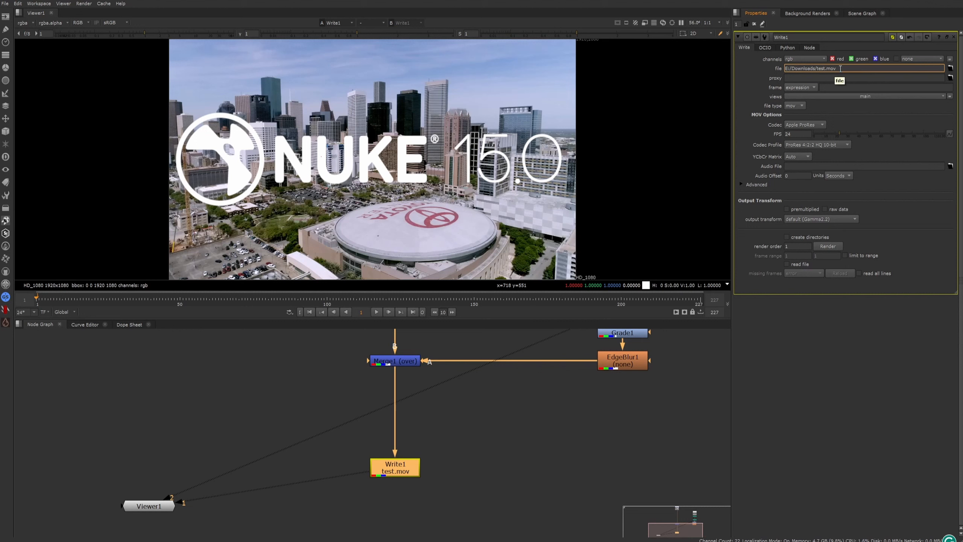
{"action": "key", "text": "BackSpace"}
{"action": "key", "text": "BackSpace"}
{"action": "type", "text": "exr"}
{"action": "key", "text": "Return"}
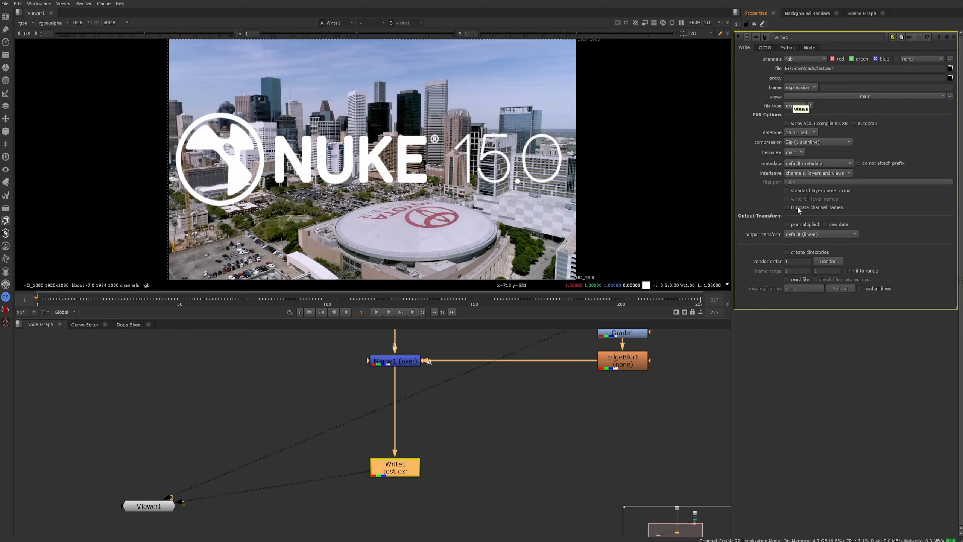
Switch Write1's output file from EXR back to test.mov.
{"action": "left_click", "coordinate": [842, 70]}
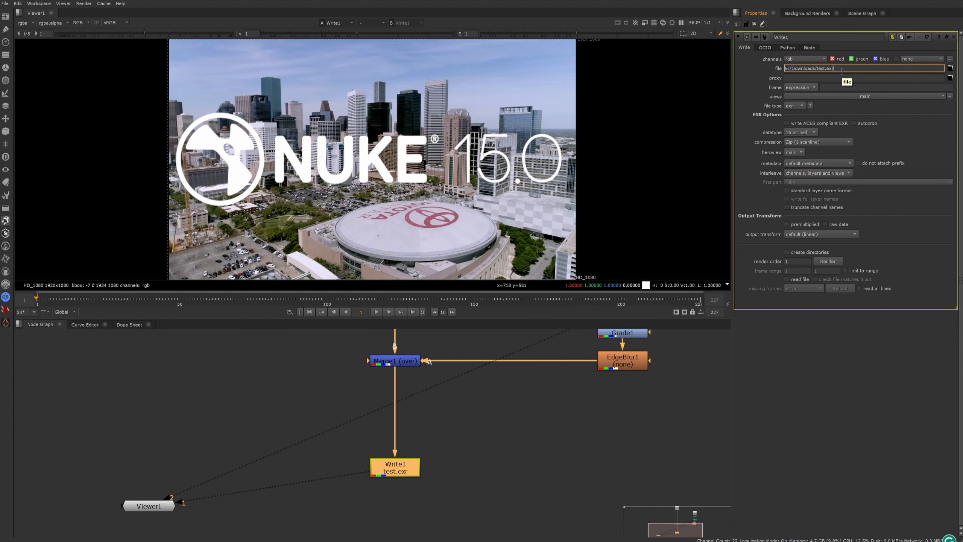
{"action": "key", "text": "BackSpace"}
{"action": "key", "text": "BackSpace"}
{"action": "type", "text": "mov"}
{"action": "key", "text": "Return"}
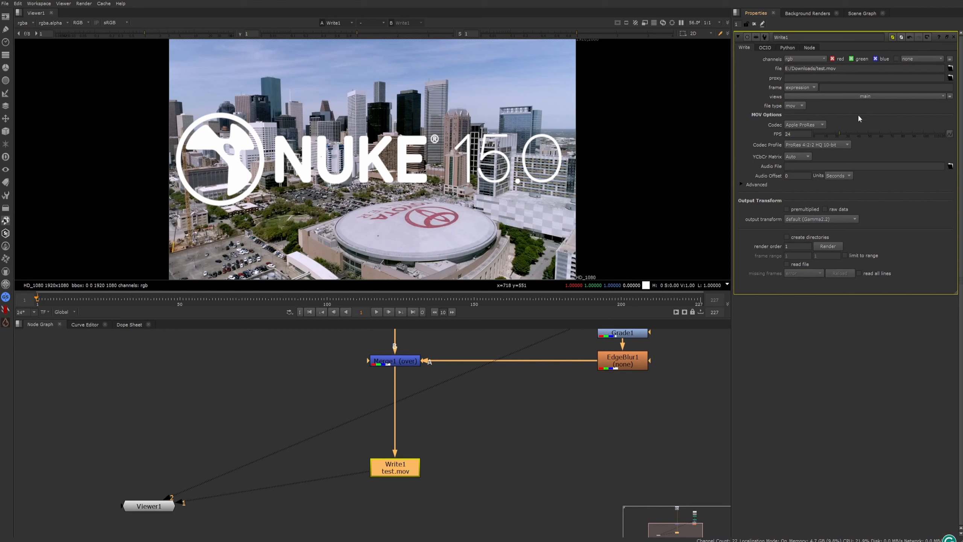
Rename Write1's output as a numbered EXR sequence with three-digit padding, test.###.exr.
{"action": "left_click", "coordinate": [841, 69]}
{"action": "key", "text": "BackSpace"}
{"action": "key", "text": "BackSpace"}
{"action": "key", "text": "BackSpace"}
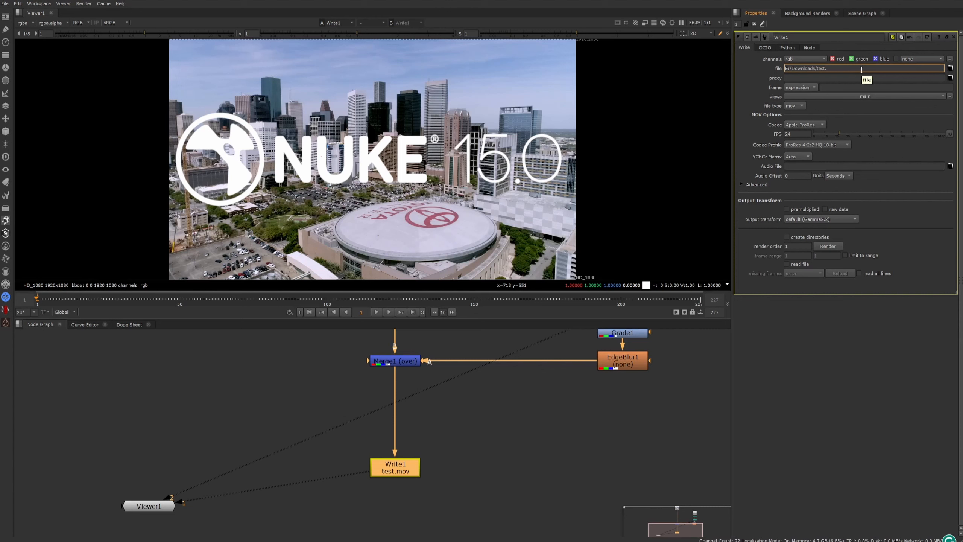
{"action": "type", "text": "#"}
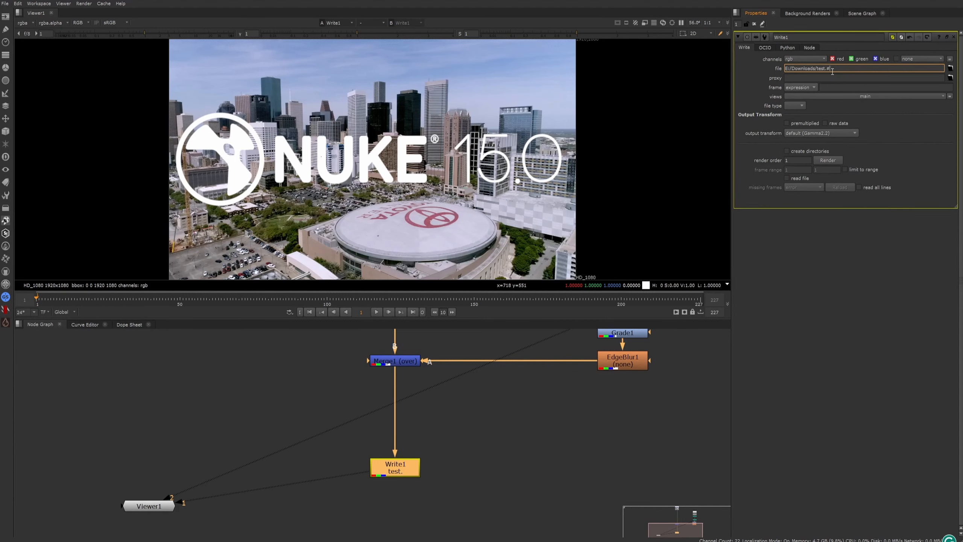
{"action": "type", "text": "##."}
{"action": "type", "text": "exr"}
{"action": "left_click", "coordinate": [667, 413]}
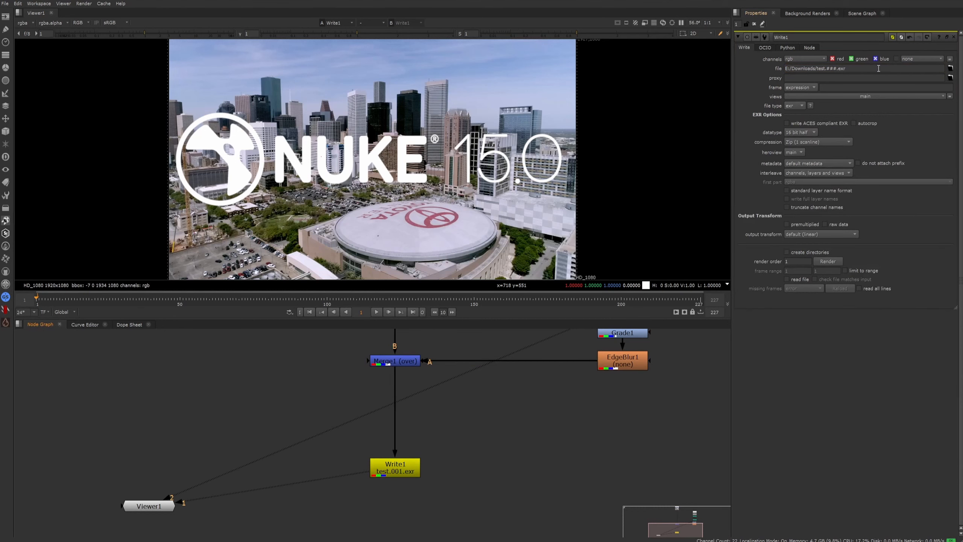
Replace the frame padding and EXR extension in the output path so the file is test.mov.
{"action": "mouse_move", "coordinate": [846, 70]}
{"action": "left_mouse_down"}
{"action": "mouse_move", "coordinate": [817, 74]}
{"action": "mouse_move", "coordinate": [845, 70]}
{"action": "mouse_move", "coordinate": [829, 68]}
{"action": "left_mouse_up"}
{"action": "type", "text": "mov"}
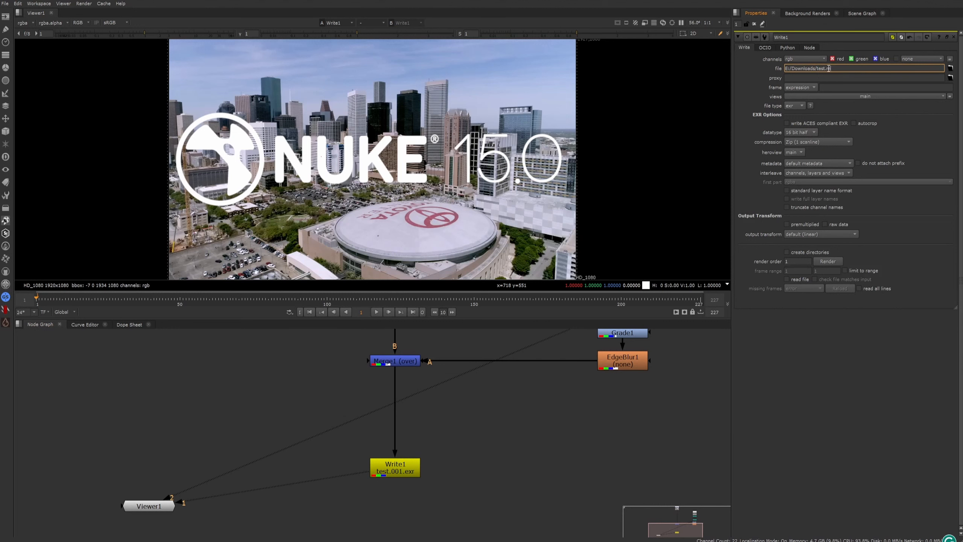
{"action": "key", "text": "Return"}
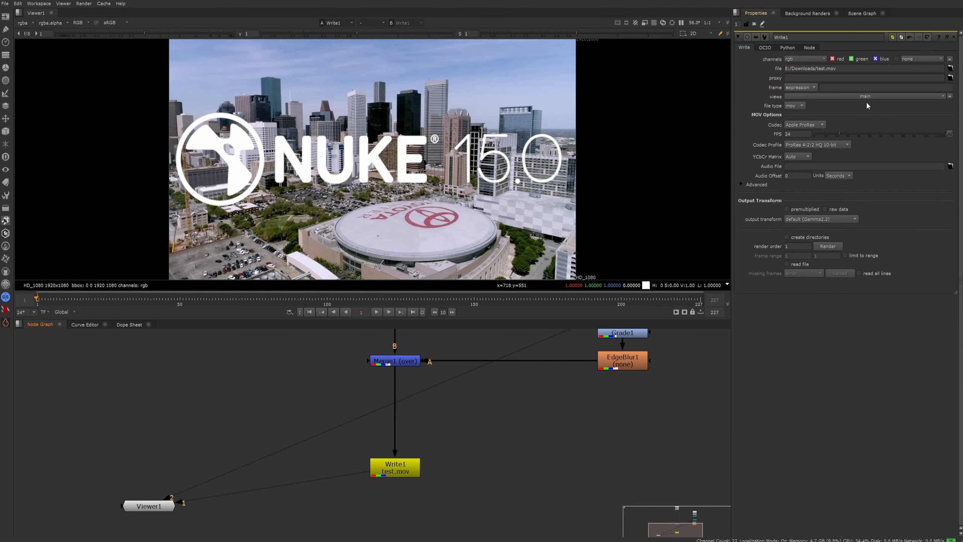
Set the MOV codec to H.264 with the High 4:2:0 8-bit codec profile and High quality.
{"action": "left_click", "coordinate": [805, 125]}
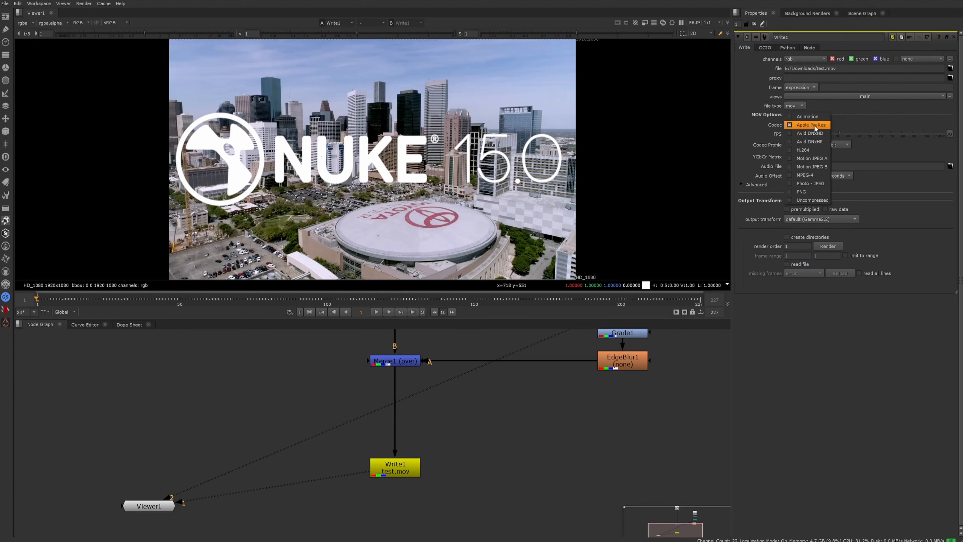
{"action": "left_click", "coordinate": [807, 150]}
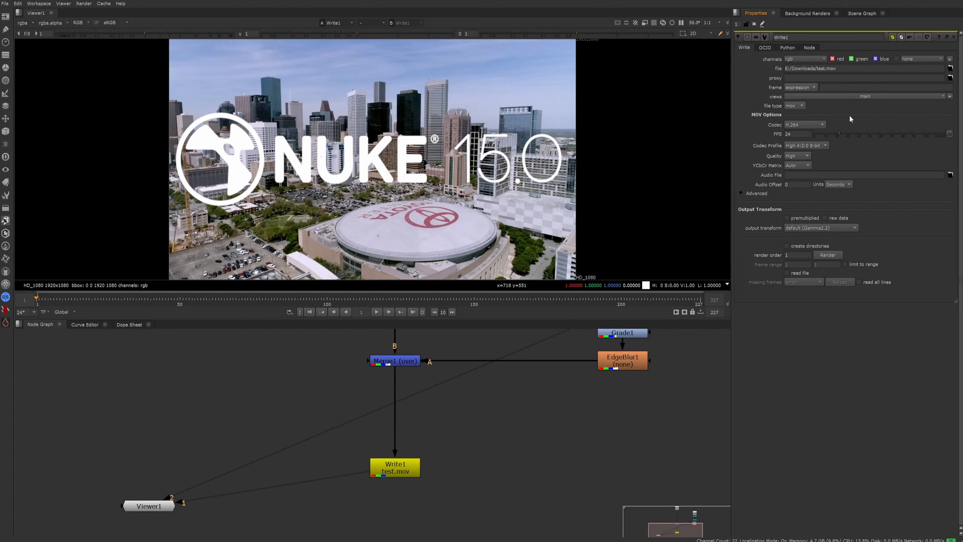
{"action": "left_click", "coordinate": [799, 131]}
{"action": "left_click", "coordinate": [811, 145]}
{"action": "left_click", "coordinate": [812, 146]}
{"action": "left_click", "coordinate": [801, 156]}
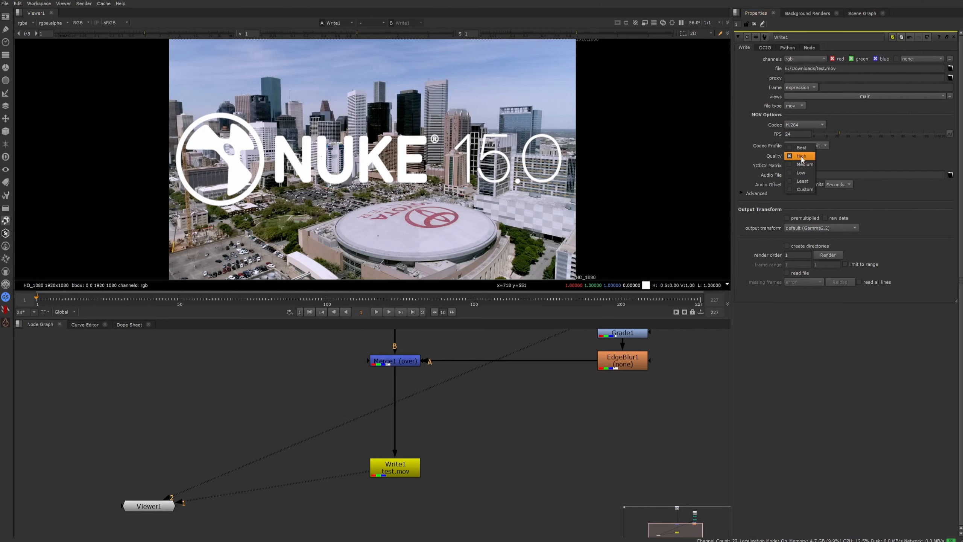
{"action": "left_click", "coordinate": [802, 157]}
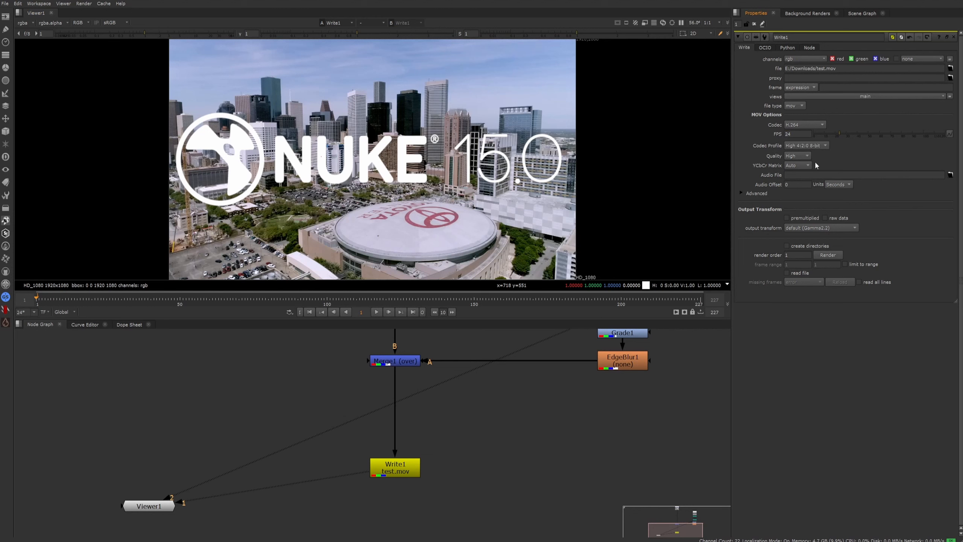
Examine Write1's advanced MOV settings and the available output transform options.
{"action": "left_click", "coordinate": [742, 193]}
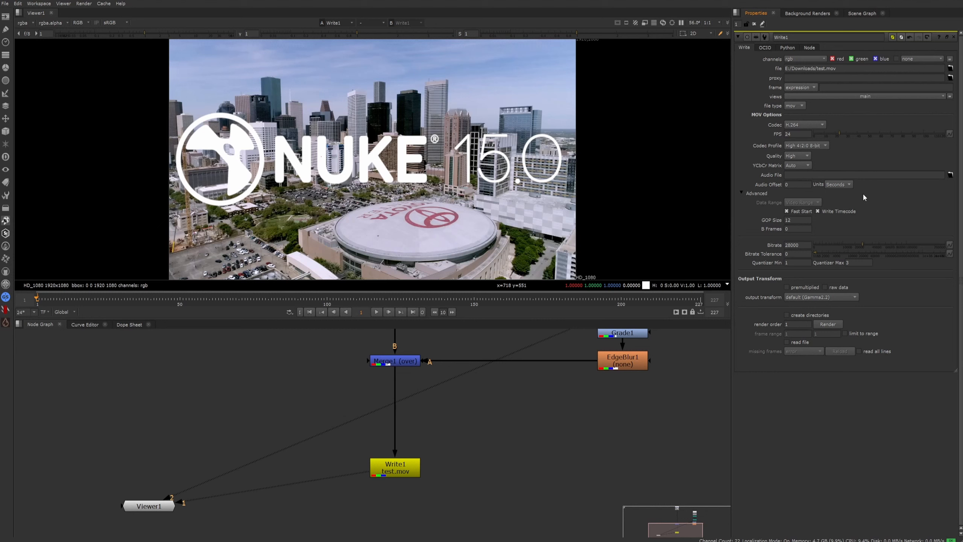
{"action": "left_click", "coordinate": [741, 193]}
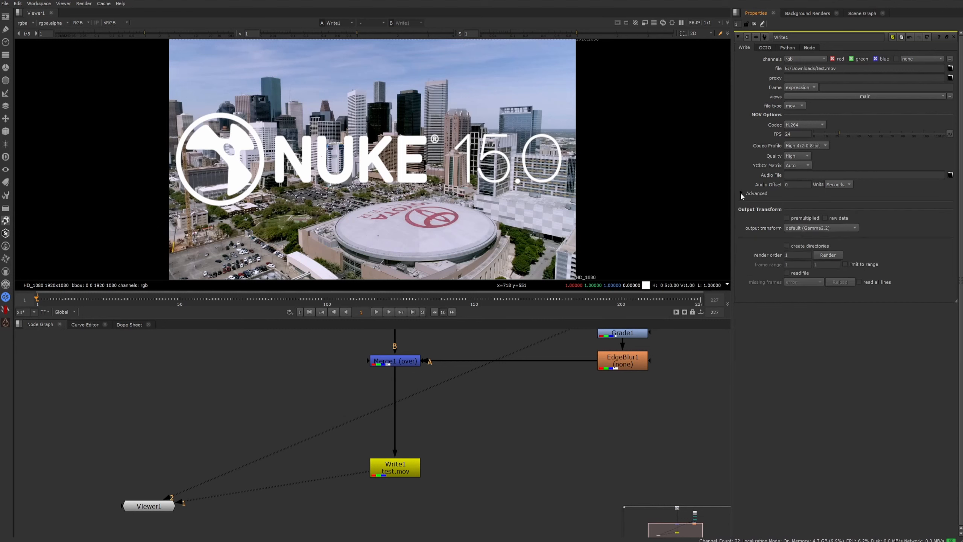
{"action": "left_click", "coordinate": [844, 228]}
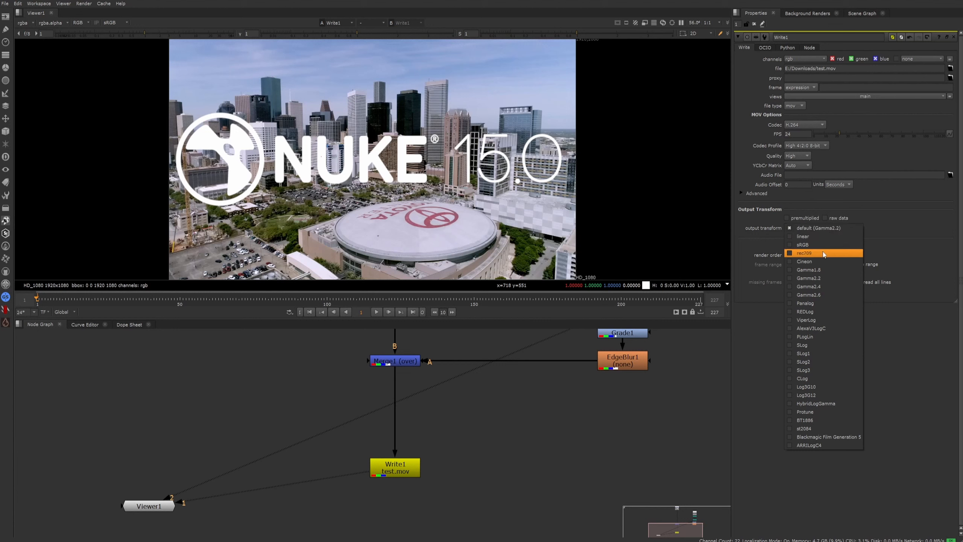
{"action": "left_click", "coordinate": [921, 398]}
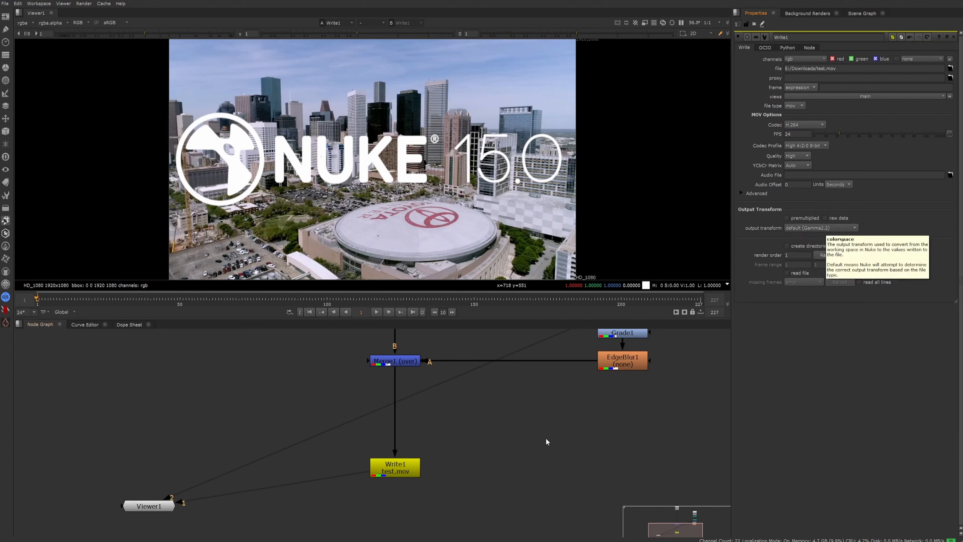
Open the properties of the Stadium.mov Read node and check its input transform.
{"action": "scroll", "coordinate": [546, 440], "scroll_direction": "down", "scroll_amount": 5}
{"action": "double_click", "coordinate": [485, 406]}
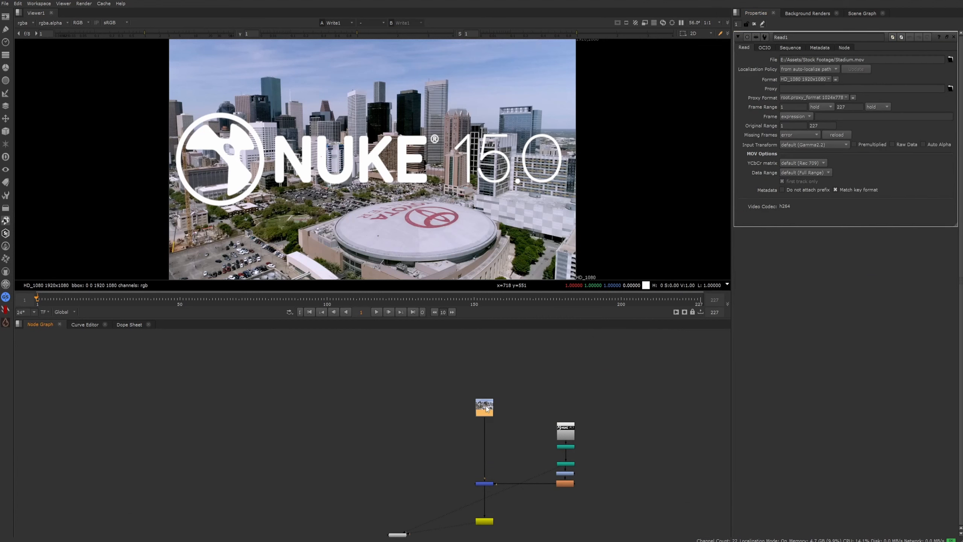
{"action": "scroll", "coordinate": [493, 411], "scroll_direction": "up", "scroll_amount": 4}
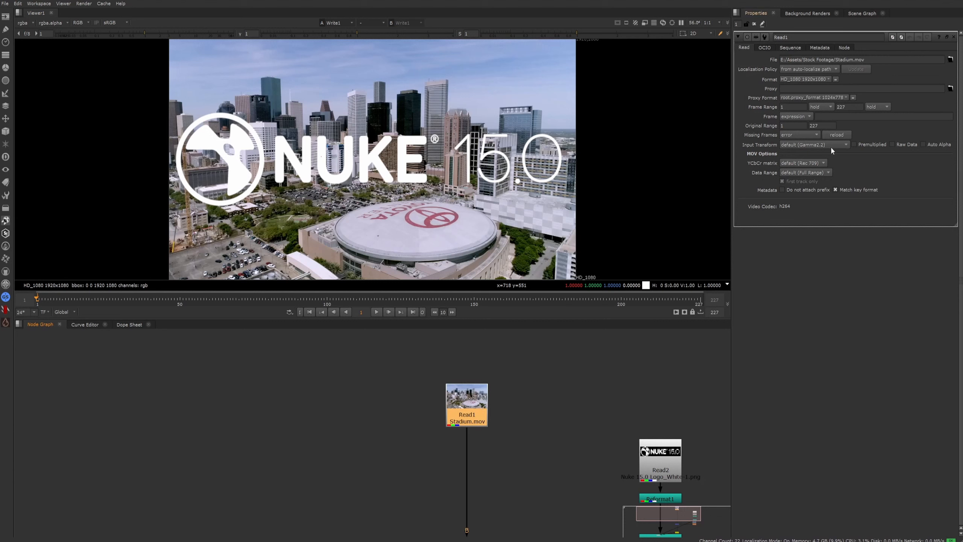
{"action": "scroll", "coordinate": [607, 417], "scroll_direction": "down", "scroll_amount": 5}
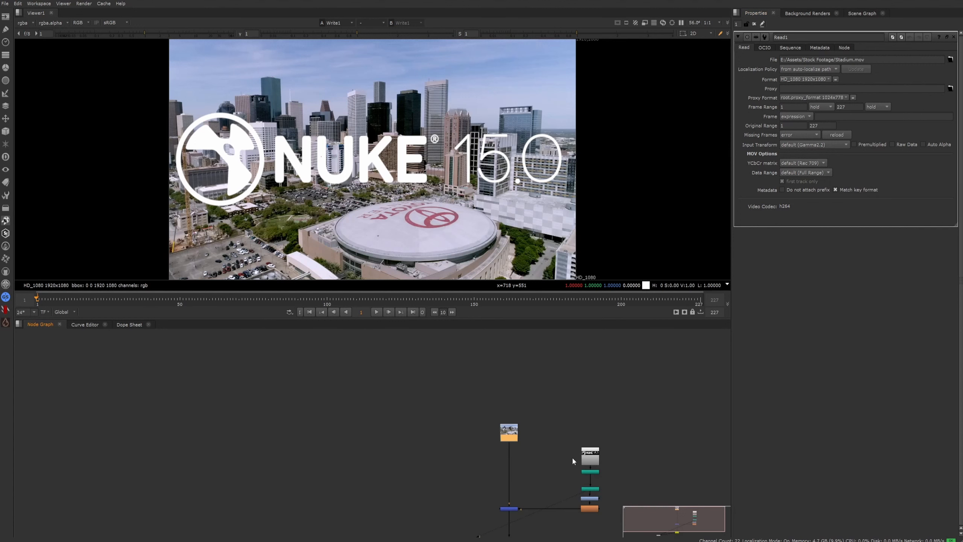
Reopen the Write1 node's properties and bring up its render settings dialog.
{"action": "double_click", "coordinate": [492, 474]}
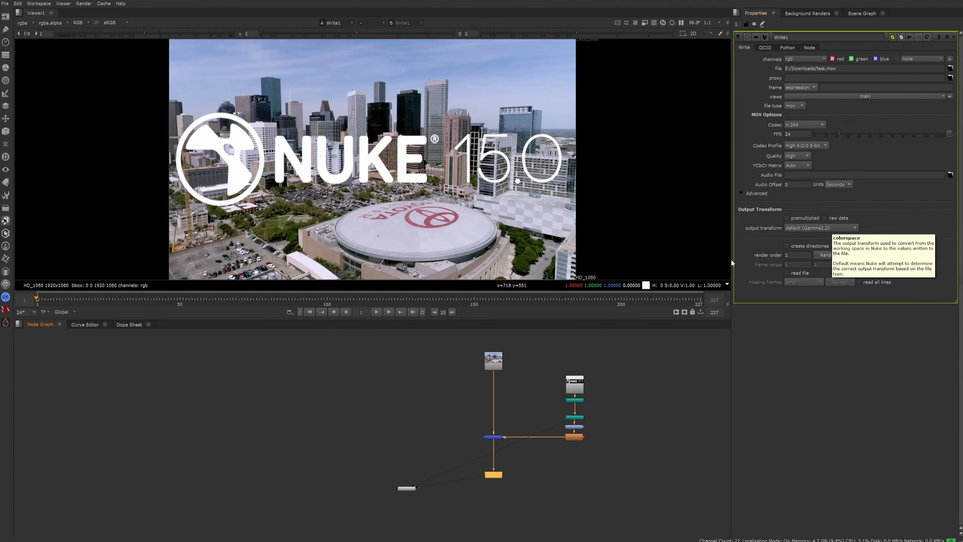
{"action": "scroll", "coordinate": [552, 461], "scroll_direction": "up", "scroll_amount": 3}
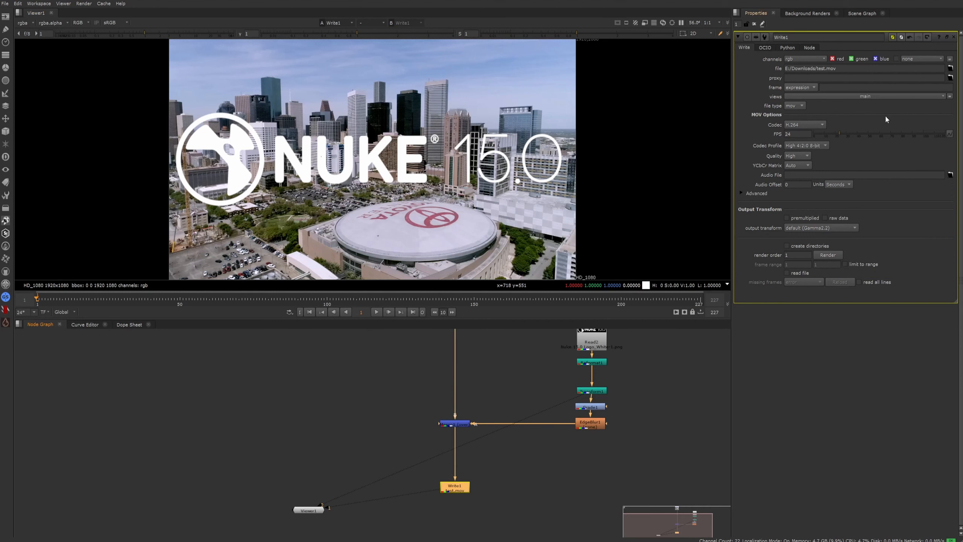
{"action": "left_click", "coordinate": [823, 258]}
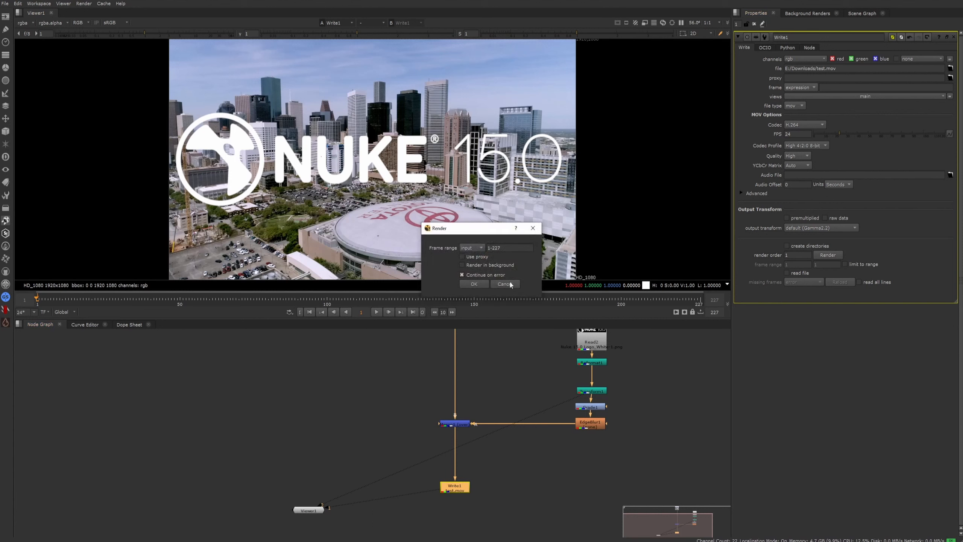
{"action": "left_click_drag", "start_coordinate": [466, 228], "coordinate": [446, 211]}
Try the global frame range and a custom frame range for the render.
{"action": "left_click", "coordinate": [451, 231]}
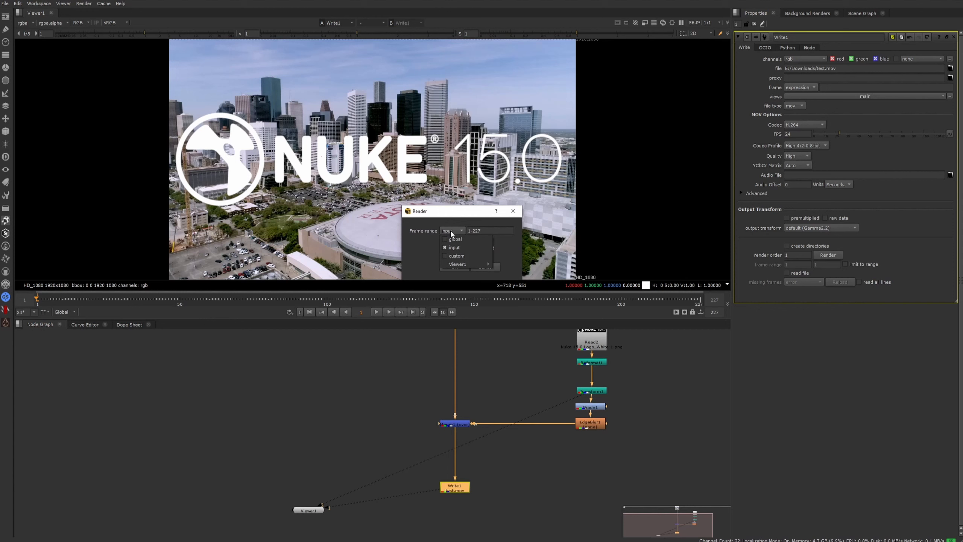
{"action": "left_click", "coordinate": [457, 239]}
{"action": "left_click", "coordinate": [459, 231]}
{"action": "left_click", "coordinate": [456, 256]}
{"action": "left_click_drag", "start_coordinate": [491, 232], "coordinate": [473, 234]}
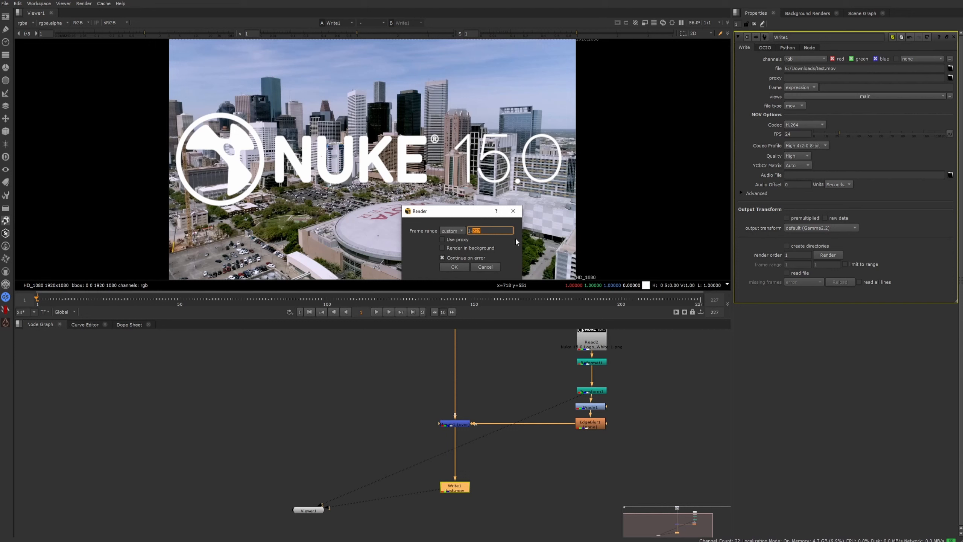
{"action": "type", "text": "5"}
Set the render's frame range to input.
{"action": "left_click", "coordinate": [452, 230]}
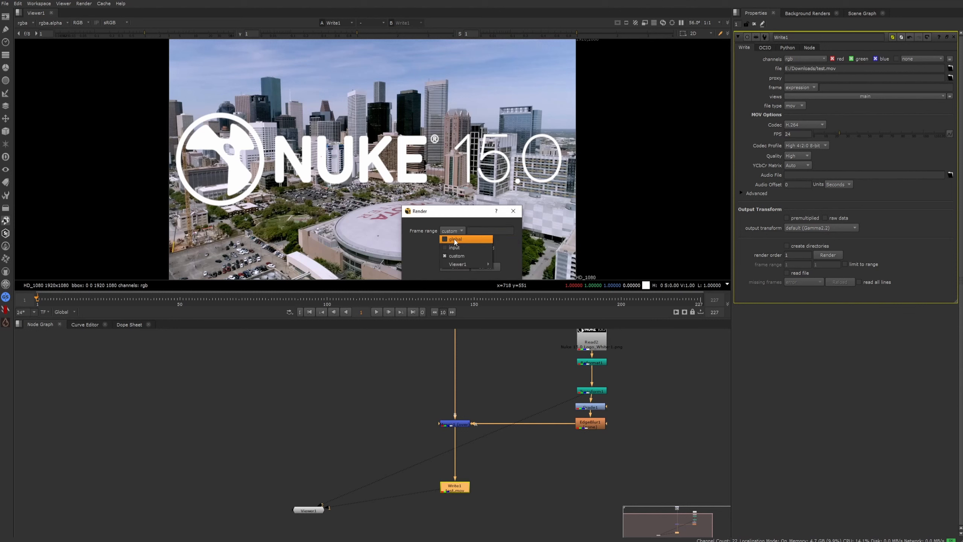
{"action": "left_click", "coordinate": [456, 251]}
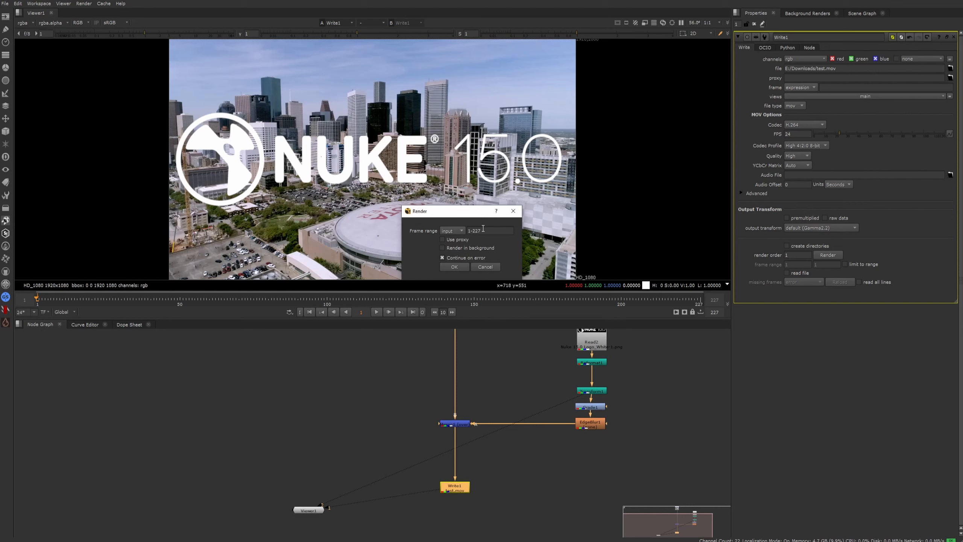
Start rendering the Write1 output with the input frame range of 1-227.
{"action": "left_click", "coordinate": [453, 267]}
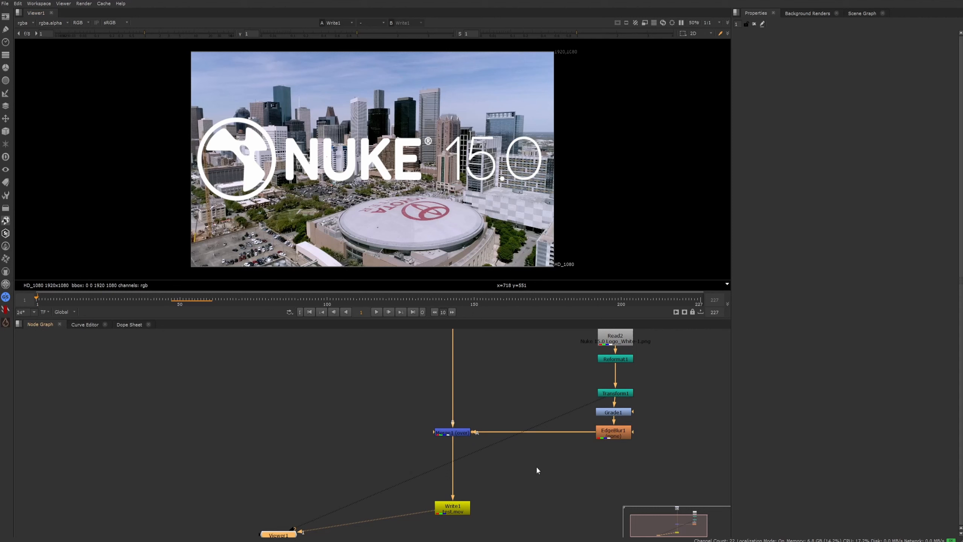
Add a Read node for the rendered E:/Downloads/test.mov in the empty area beside the Write1 node.
{"action": "left_click", "coordinate": [539, 485]}
{"action": "key", "text": "r"}
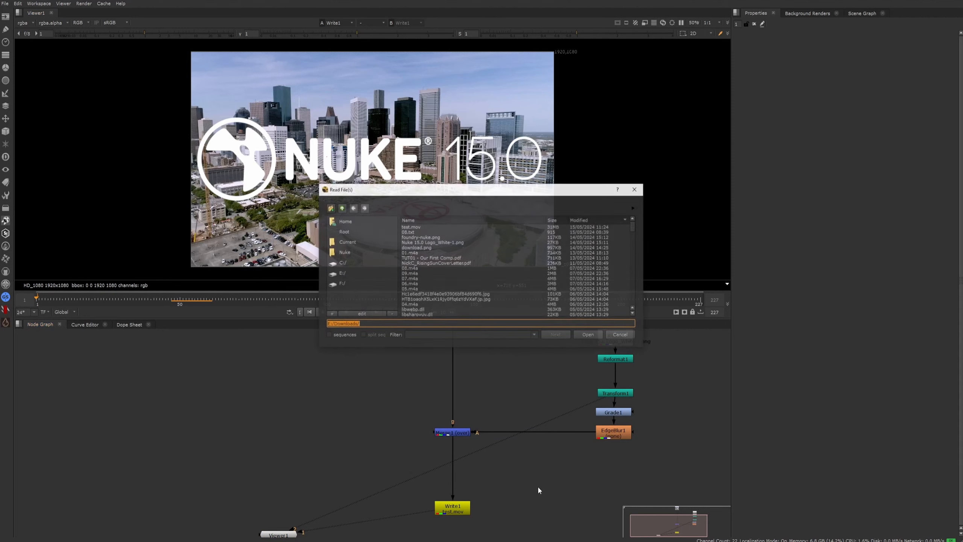
{"action": "left_click", "coordinate": [422, 227]}
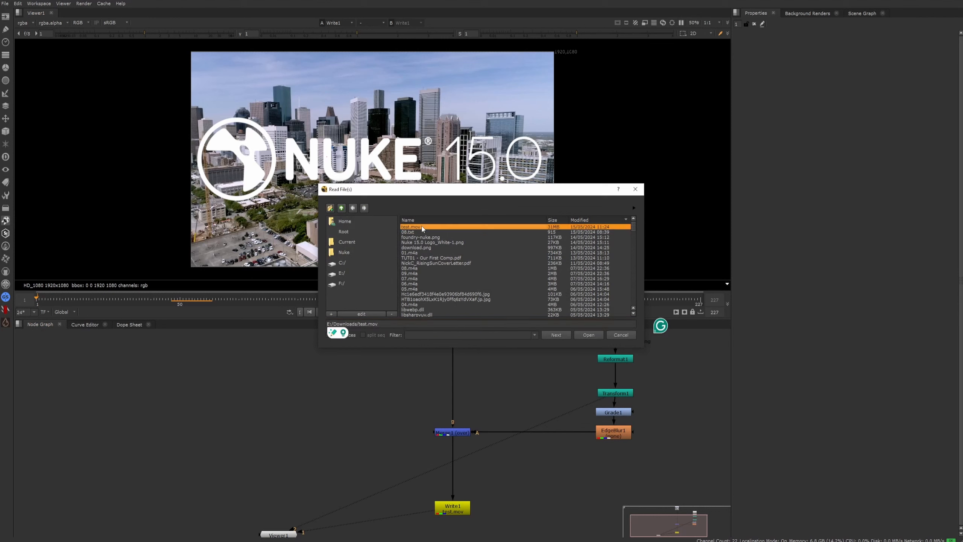
{"action": "key", "text": "Return"}
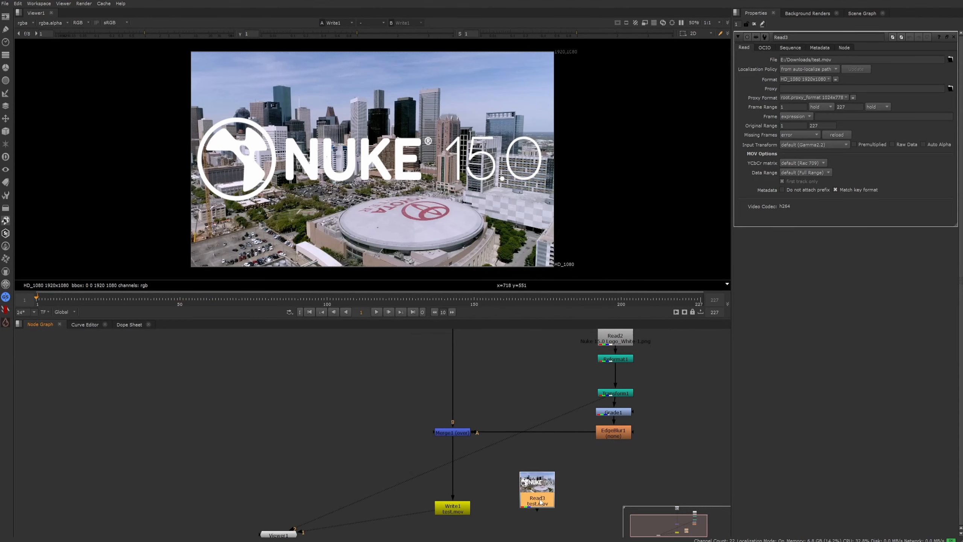
Connect the viewer to the test.mov Read node, enlarge the viewer to full size and play the clip.
{"action": "key", "text": "1"}
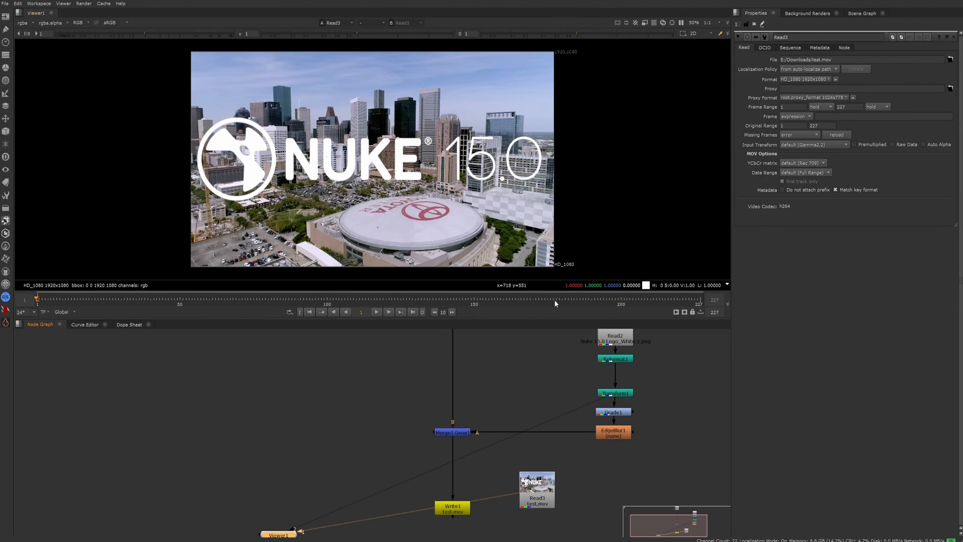
{"action": "key", "text": "space"}
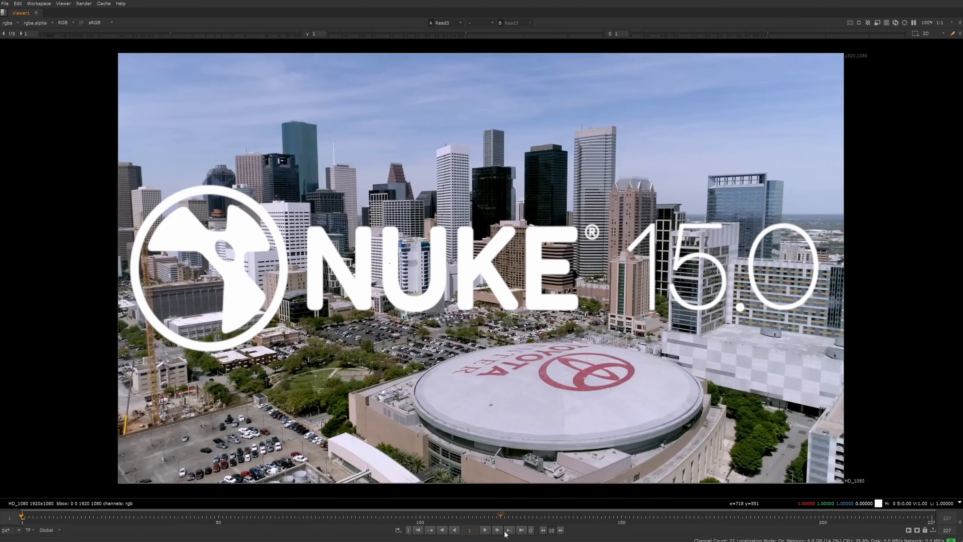
{"action": "left_click", "coordinate": [485, 530]}
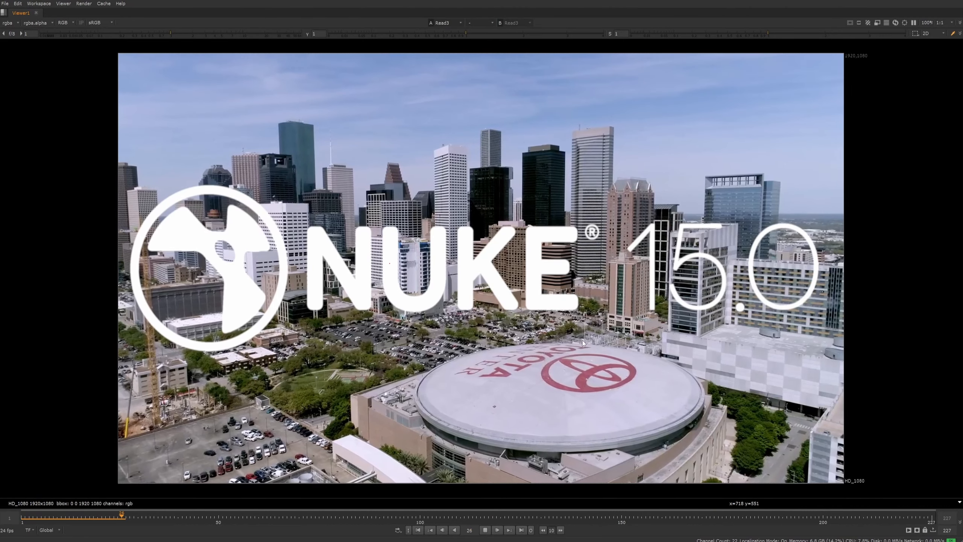